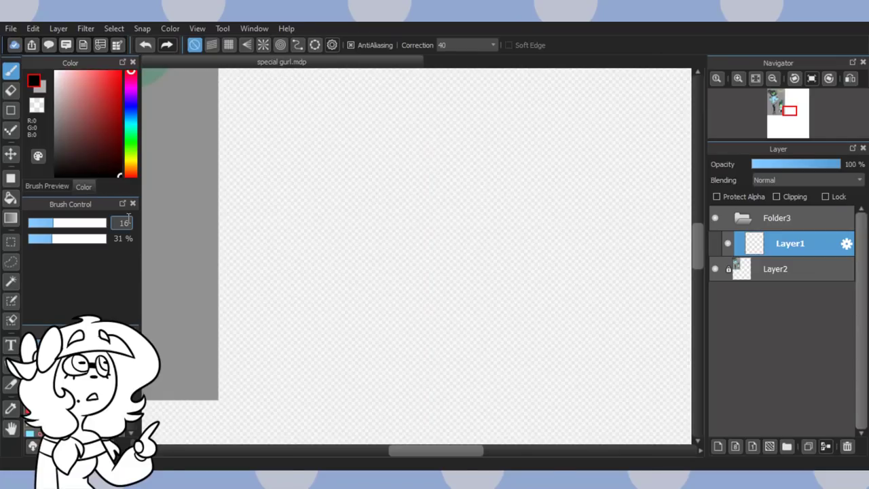
Sketch the head as a large circle, then add a new layer and draw a rounder jaw outline extending below it
mouse_move(412, 86)
mouse_down()
mouse_move(321, 134)
mouse_move(410, 277)
mouse_up()
mouse_move(356, 97)
mouse_down()
mouse_move(476, 121)
mouse_move(481, 260)
mouse_move(408, 276)
mouse_up()
click(718, 450)
mouse_move(324, 129)
mouse_down()
mouse_move(313, 181)
mouse_move(401, 314)
mouse_move(441, 309)
mouse_up()
mouse_move(506, 170)
mouse_down()
mouse_move(505, 212)
mouse_move(420, 309)
mouse_move(369, 282)
mouse_up()
drag(311, 201, 437, 300)
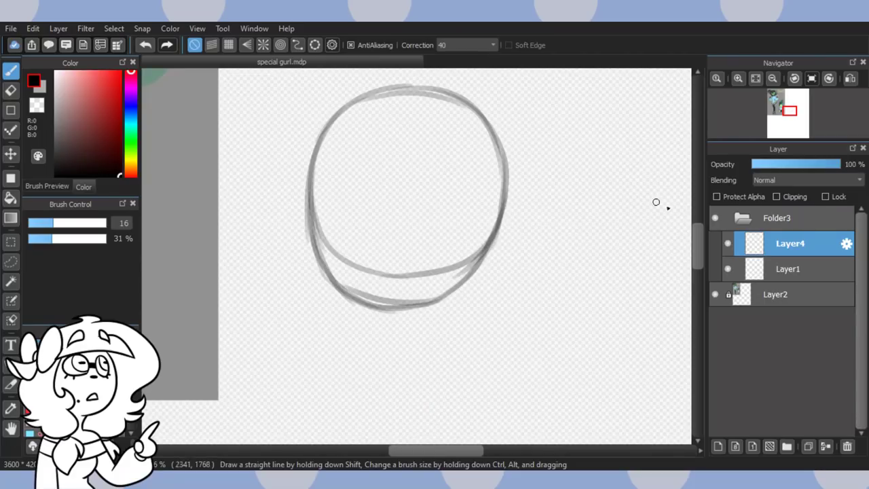
Merge the jaw sketch into the head layer and erase the overlapping inner lines along the chin
click(826, 446)
click(11, 90)
click(374, 297)
drag(321, 221, 344, 258)
drag(426, 273, 452, 274)
drag(348, 289, 413, 298)
drag(418, 273, 345, 256)
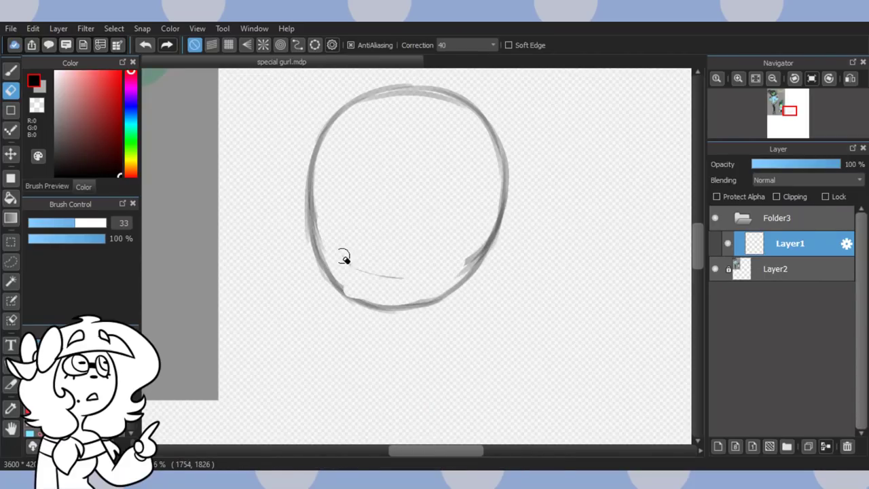
drag(475, 254, 460, 267)
Draw a curved vertical centerline and a curved horizontal eye guideline across the face
click(11, 70)
drag(380, 300, 406, 97)
mouse_move(309, 228)
mouse_down()
mouse_move(472, 234)
mouse_move(448, 250)
mouse_up()
Add a new layer and sketch the neck beneath the head
scroll(444, 257, down, 3)
click(720, 449)
scroll(453, 313, up, 2)
mouse_move(441, 228)
mouse_down()
mouse_move(454, 259)
mouse_move(479, 178)
mouse_move(372, 188)
mouse_up()
Add a new layer and sketch the shoulder line, the angled torso sides and a pointed pelvis
click(719, 446)
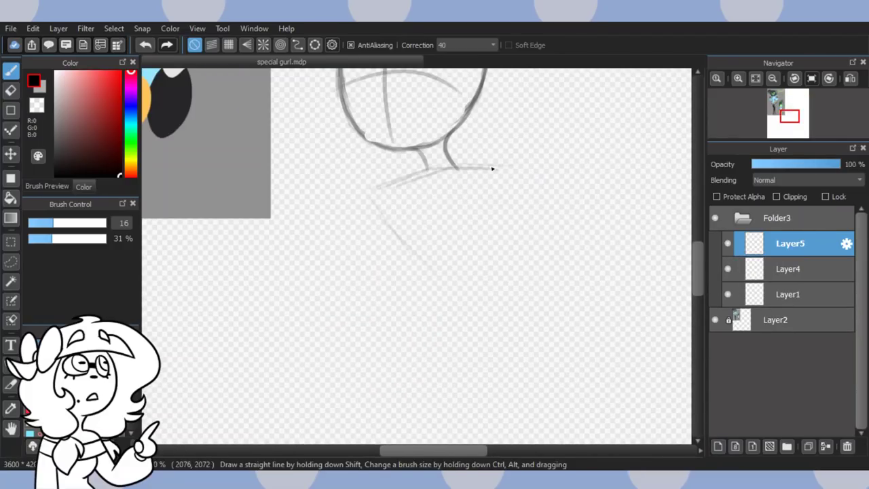
drag(492, 168, 522, 165)
mouse_move(516, 182)
mouse_down()
mouse_move(526, 254)
mouse_move(562, 358)
mouse_up()
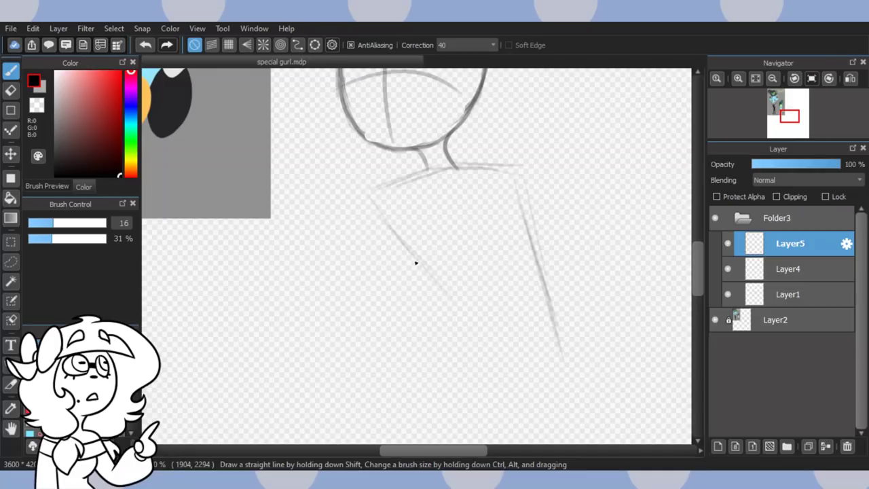
mouse_move(416, 263)
mouse_down()
mouse_move(456, 313)
mouse_move(447, 376)
mouse_move(568, 353)
mouse_up()
drag(536, 278, 570, 351)
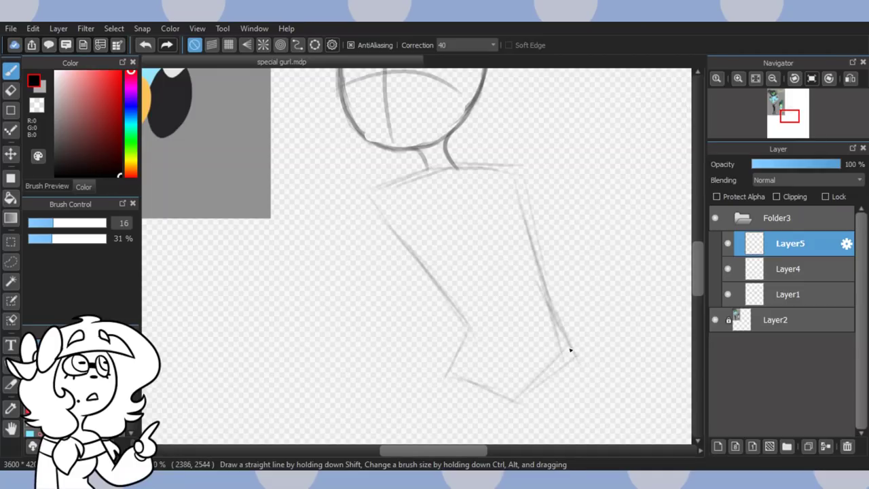
Reinforce the hip and pelvis outline with additional strokes
drag(503, 144, 486, 72)
drag(482, 327, 558, 281)
mouse_move(452, 259)
mouse_down()
mouse_move(431, 293)
mouse_move(478, 329)
mouse_up()
drag(436, 298, 486, 331)
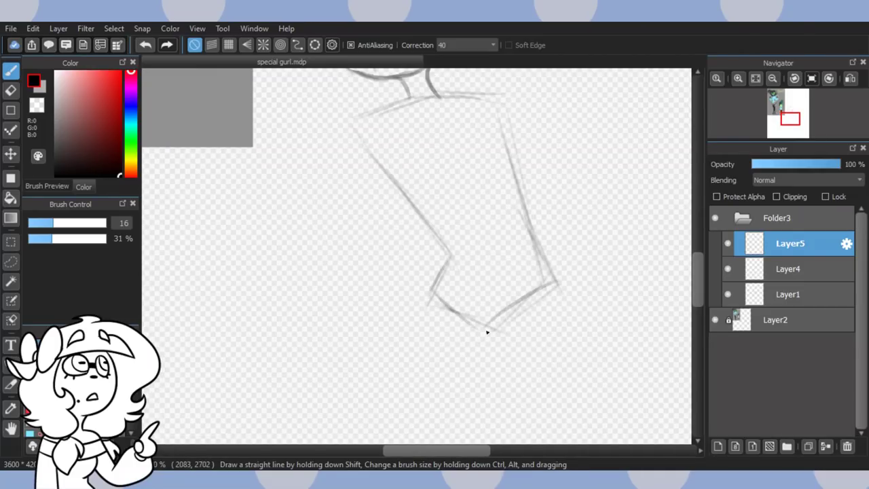
Add a new layer and draw the curved chest contour on the front side of the torso
click(718, 446)
scroll(541, 359, down, 4)
scroll(543, 333, up, 4)
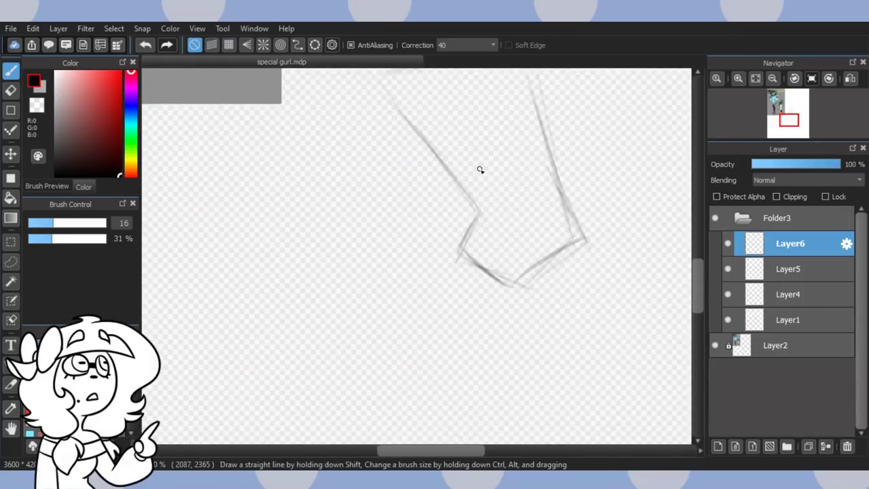
scroll(481, 169, down, 1)
drag(451, 110, 495, 263)
drag(455, 214, 462, 258)
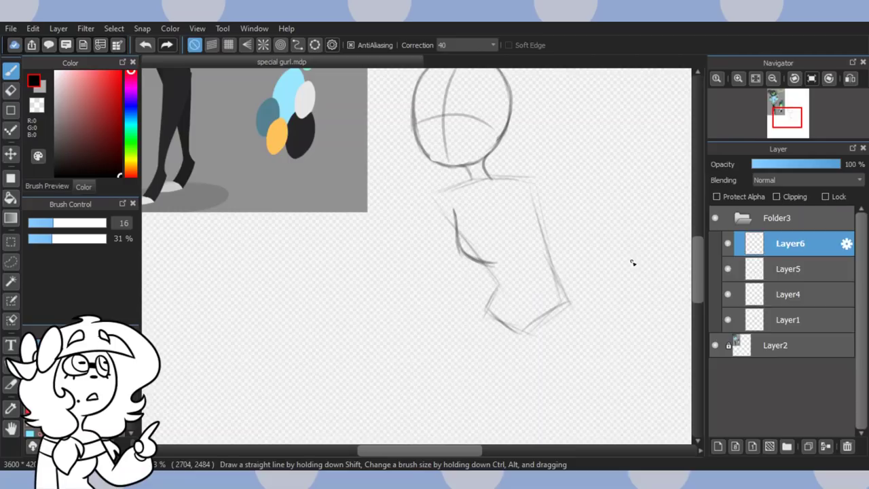
Strengthen the back side of the torso with a curved line on Layer5
click(759, 269)
scroll(544, 236, up, 2)
mouse_move(517, 188)
mouse_down()
mouse_move(530, 252)
mouse_move(570, 315)
mouse_move(568, 331)
mouse_up()
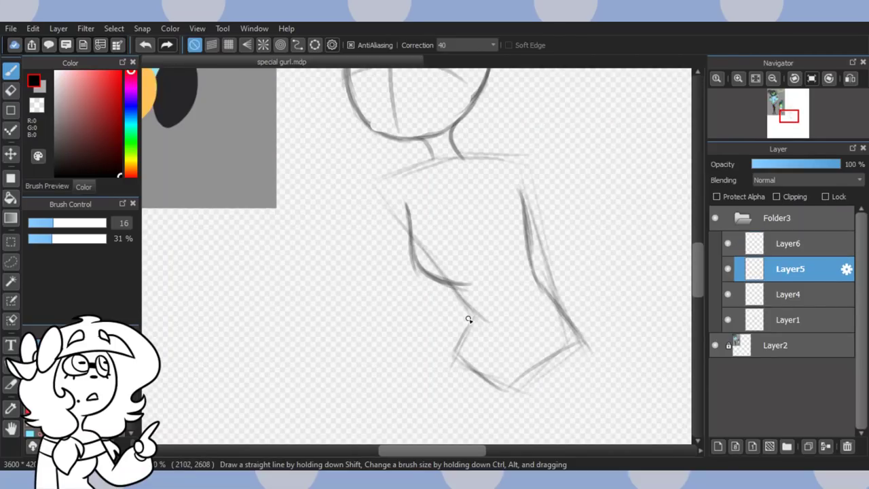
Transform the head sketch on Layer1 to make it slightly smaller
scroll(525, 227, down, 2)
click(731, 324)
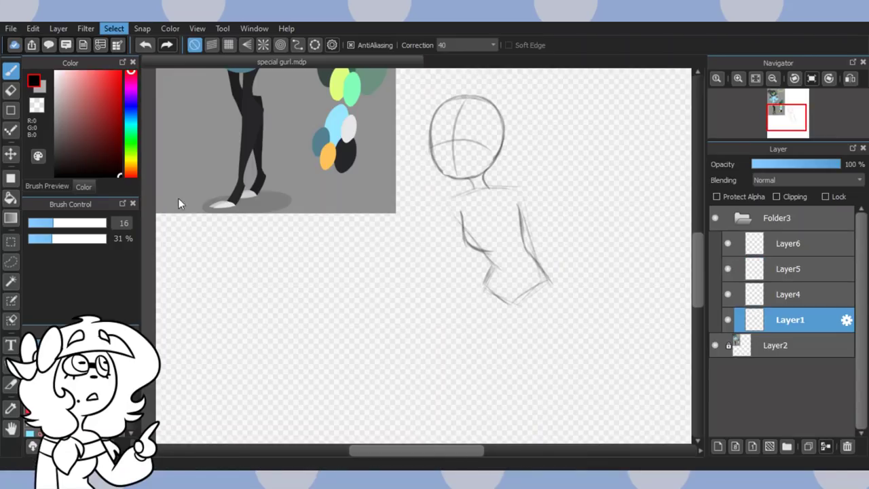
key(ctrl+t)
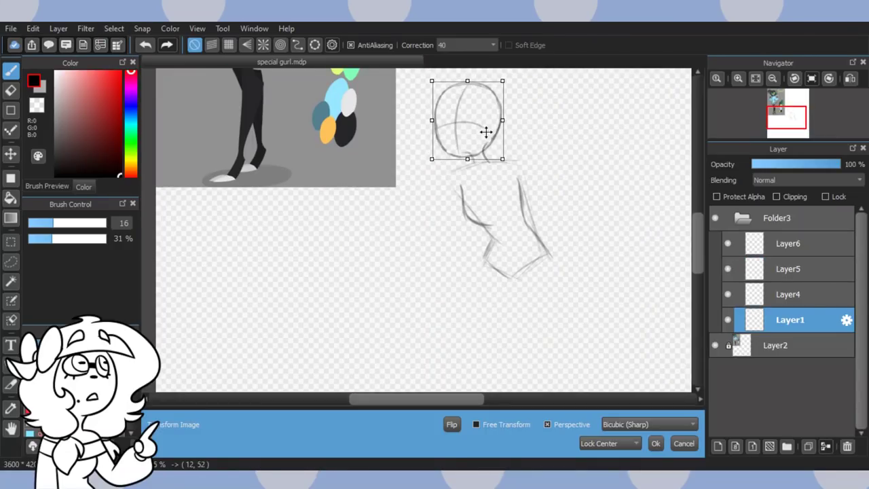
click(656, 443)
Add a new layer above the head layer and sketch the thigh of the leg on the figure's right-hand side
click(718, 446)
drag(702, 295, 702, 312)
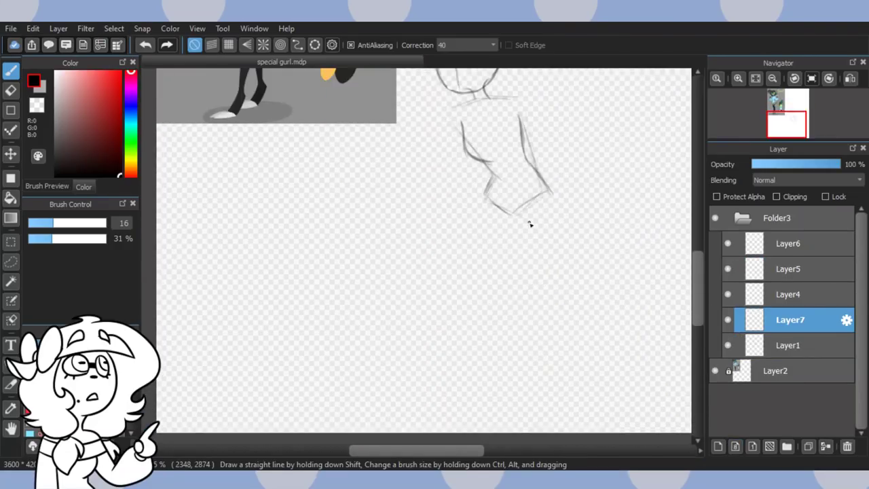
scroll(499, 203, down, 2)
click(11, 179)
click(10, 71)
scroll(540, 233, up, 3)
drag(427, 145, 422, 231)
mouse_move(470, 113)
mouse_down()
mouse_move(478, 151)
mouse_move(456, 223)
mouse_up()
Sketch the knee and both sides of the lower leg below that thigh
mouse_move(426, 152)
mouse_down()
mouse_move(423, 246)
mouse_move(495, 343)
mouse_up()
drag(475, 242, 479, 238)
drag(478, 250, 519, 350)
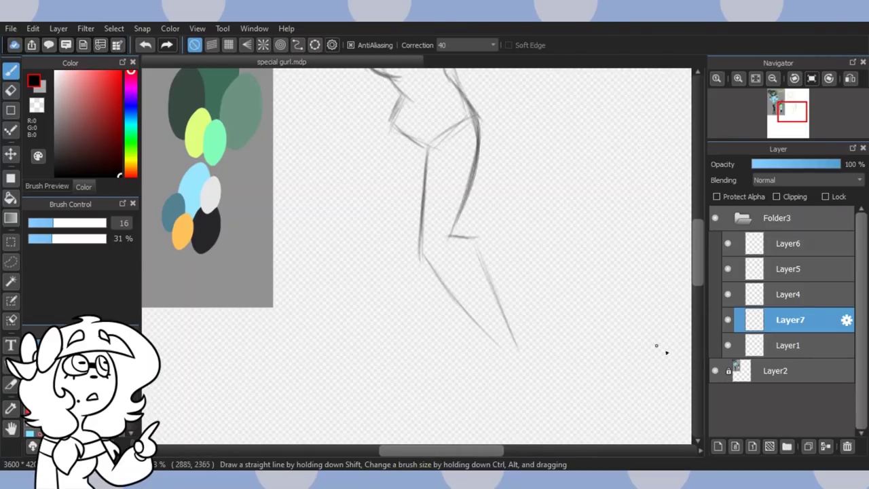
Add a new layer and sketch the second leg stepping out to the left, with thigh, knee and shin
click(719, 446)
drag(399, 108, 374, 226)
drag(445, 155, 315, 392)
drag(378, 165, 373, 225)
drag(396, 115, 381, 223)
drag(389, 155, 382, 226)
drag(375, 218, 338, 249)
drag(341, 245, 304, 387)
Return to Layer7 and strengthen both shin lines of the right-hand leg
click(738, 345)
mouse_move(422, 224)
mouse_down()
mouse_move(439, 269)
mouse_move(508, 361)
mouse_up()
drag(472, 235, 481, 239)
mouse_move(483, 249)
mouse_down()
mouse_move(524, 371)
mouse_move(527, 228)
mouse_move(540, 338)
mouse_up()
Add a new layer and sketch the right-hand leg's ankle, heel and three-toed foot
click(718, 446)
scroll(526, 351, up, 1)
drag(540, 267, 522, 341)
drag(504, 242, 507, 298)
drag(508, 261, 499, 313)
mouse_move(499, 345)
mouse_down()
mouse_move(536, 319)
mouse_move(486, 346)
mouse_up()
drag(497, 338, 467, 337)
drag(511, 320, 468, 339)
drag(496, 316, 448, 338)
Darken the ankle and heel contours that join the right-hand leg to its foot
drag(495, 236, 510, 259)
mouse_move(489, 221)
mouse_down()
mouse_move(511, 261)
mouse_move(488, 311)
mouse_up()
drag(509, 254, 494, 314)
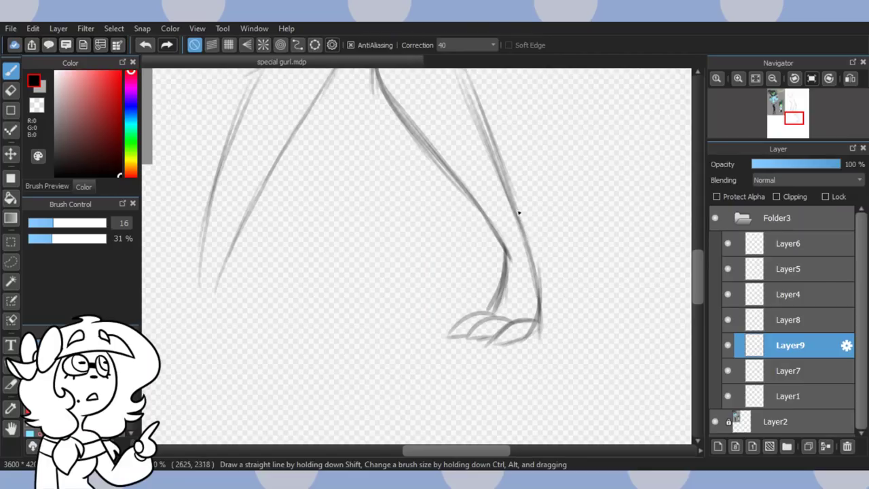
drag(508, 175, 539, 326)
Add a new layer and sketch the lower shin lines of the left-hand leg
click(718, 446)
scroll(670, 212, down, 1)
scroll(408, 251, up, 1)
drag(370, 218, 349, 287)
drag(335, 219, 321, 326)
scroll(453, 354, down, 2)
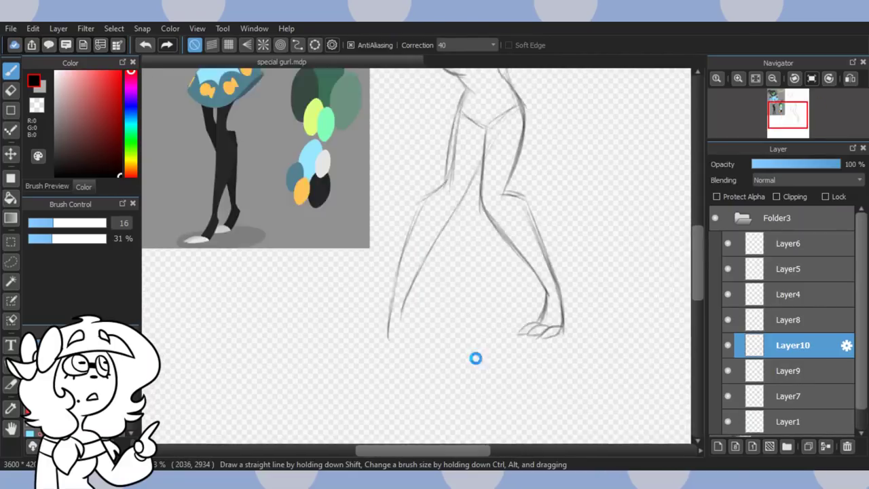
Merge Layer8 into the layer below and adjust the left-hand leg with a transform
click(727, 321)
click(728, 320)
click(788, 320)
click(825, 446)
click(114, 29)
click(147, 183)
drag(698, 246, 697, 233)
drag(468, 238, 467, 245)
mouse_move(359, 236)
mouse_down()
mouse_move(335, 229)
mouse_move(342, 233)
mouse_up()
click(656, 443)
Erase excess lines from the left-hand leg, then add a new layer and sketch its foot with toes
key(e)
scroll(413, 174, down, 2)
mouse_move(367, 138)
mouse_down()
mouse_move(343, 222)
mouse_move(403, 207)
mouse_up()
scroll(359, 277, up, 2)
key(b)
click(718, 446)
drag(405, 133, 390, 154)
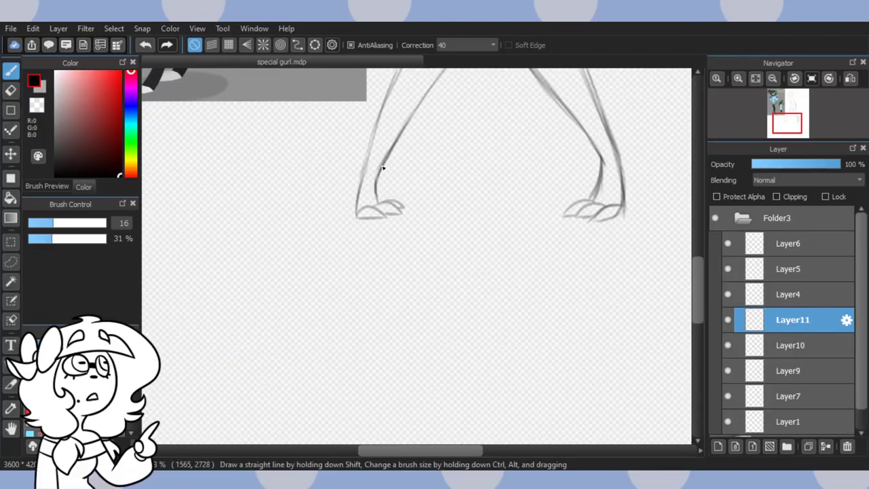
Redraw the left-hand leg's outer and inner contours with darker strokes from the knee to the ankle
scroll(382, 167, down, 3)
scroll(392, 139, up, 4)
drag(409, 93, 389, 200)
mouse_move(447, 106)
mouse_down()
mouse_move(396, 138)
mouse_move(310, 325)
mouse_up()
drag(385, 150, 305, 394)
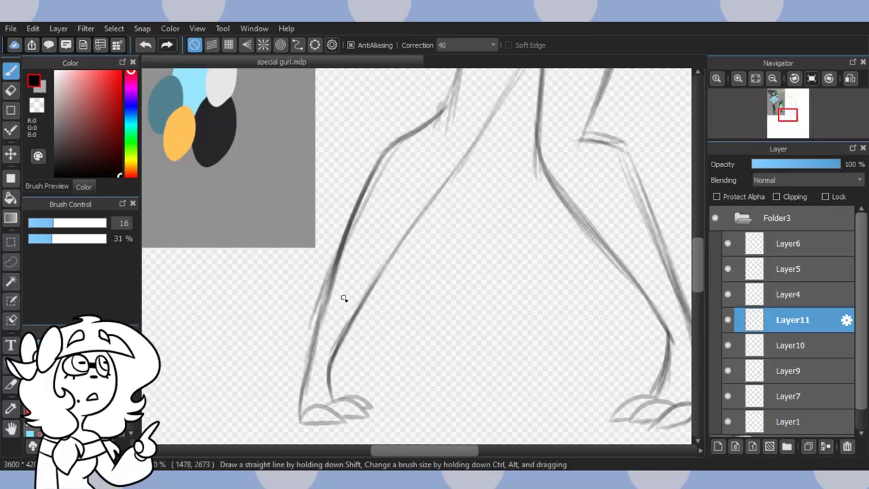
drag(487, 122, 381, 271)
drag(423, 208, 331, 400)
Merge Layer4, Layer11 and Layer10 down into Layer9
click(788, 294)
click(826, 446)
click(826, 446)
click(825, 446)
Erase the doubled inner line of the left-hand leg and redraw it as a single contour
click(10, 90)
drag(342, 348, 424, 213)
key(b)
mouse_move(402, 246)
mouse_down()
mouse_move(476, 142)
mouse_move(380, 261)
mouse_up()
mouse_move(436, 184)
mouse_down()
mouse_move(330, 364)
mouse_move(332, 397)
mouse_up()
scroll(385, 209, down, 2)
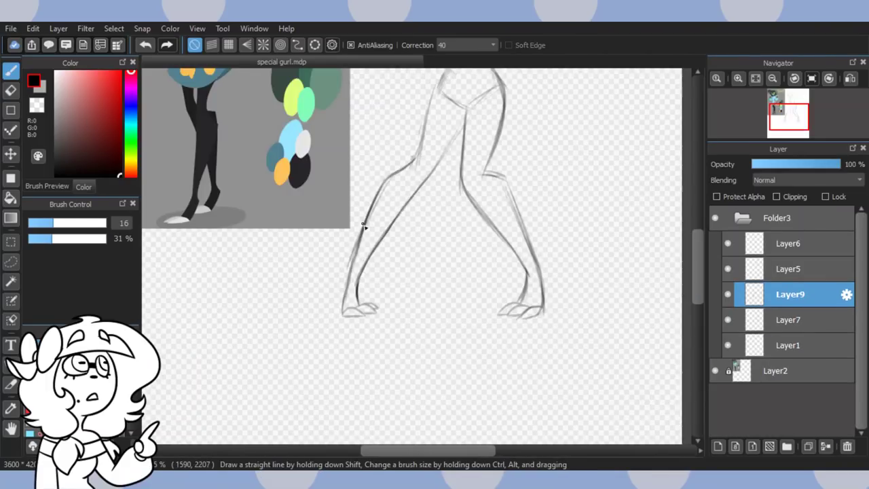
Reshape the left-hand leg's lower shin and ankle with a bent heel contour down to the foot
scroll(361, 292, up, 3)
mouse_move(370, 118)
mouse_down()
mouse_move(337, 208)
mouse_move(296, 252)
mouse_up()
drag(306, 244, 314, 346)
scroll(321, 333, down, 3)
scroll(329, 343, up, 2)
mouse_move(405, 128)
mouse_down()
mouse_move(333, 254)
mouse_move(334, 279)
mouse_up()
drag(354, 117, 304, 231)
drag(303, 232, 303, 315)
Erase the leftover lines around the left-hand ankle and foot
key(e)
mouse_move(318, 217)
mouse_down()
mouse_move(301, 274)
mouse_move(294, 239)
mouse_up()
drag(316, 237, 310, 292)
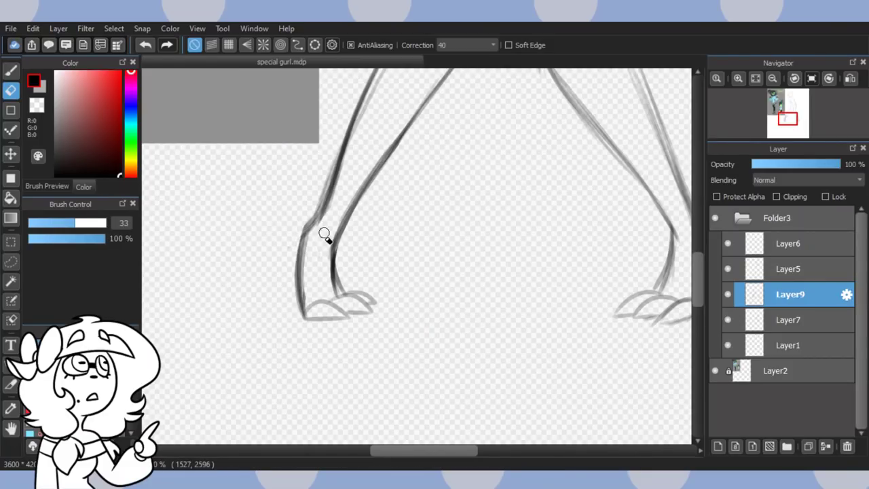
mouse_move(334, 193)
mouse_down()
mouse_move(315, 291)
mouse_move(306, 106)
mouse_up()
scroll(370, 318, up, 2)
drag(251, 147, 247, 191)
mouse_move(367, 300)
mouse_down()
mouse_move(356, 243)
mouse_move(382, 285)
mouse_up()
mouse_move(323, 311)
mouse_down()
mouse_move(257, 263)
mouse_move(261, 129)
mouse_up()
Redraw the left-hand foot with a flat sole and overlapping toes
click(11, 71)
drag(240, 313, 371, 318)
mouse_move(242, 310)
mouse_down()
mouse_move(290, 287)
mouse_move(373, 316)
mouse_up()
mouse_move(278, 288)
mouse_down()
mouse_move(364, 314)
mouse_move(399, 308)
mouse_up()
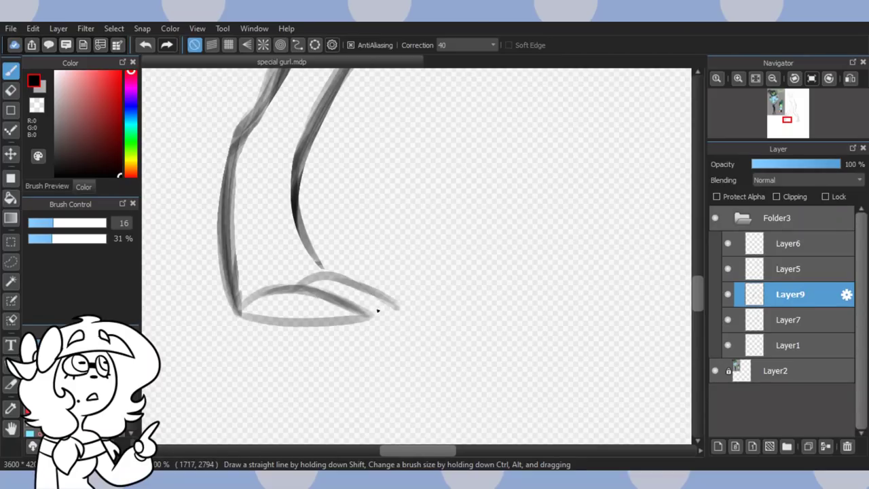
drag(319, 265, 409, 295)
Add a new layer and sketch the upper arm hanging from the left-hand shoulder
scroll(326, 281, down, 6)
scroll(374, 213, up, 1)
click(718, 446)
click(788, 243)
scroll(192, 183, up, 1)
drag(421, 182, 412, 253)
Sketch the bent right-hand arm on new layers, with the upper arm, elbow and raised forearm
click(718, 446)
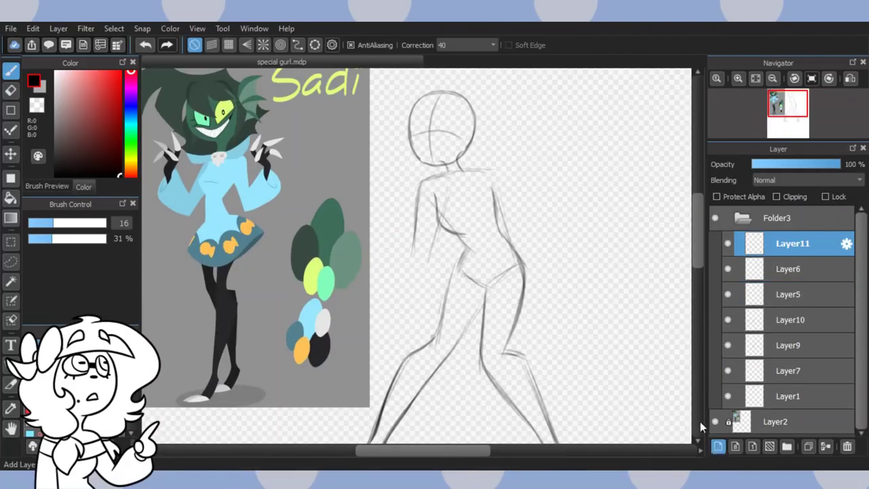
scroll(413, 147, up, 2)
mouse_move(426, 152)
mouse_down()
mouse_move(452, 148)
mouse_move(481, 171)
mouse_move(543, 298)
mouse_move(437, 242)
mouse_move(531, 316)
mouse_up()
click(717, 446)
mouse_move(461, 227)
mouse_down()
mouse_move(500, 248)
mouse_move(541, 306)
mouse_move(528, 315)
mouse_up()
Add a new layer and sketch the hand at the end of the raised forearm
click(718, 446)
mouse_move(448, 183)
mouse_down()
mouse_move(438, 231)
mouse_move(498, 178)
mouse_move(503, 163)
mouse_move(440, 202)
mouse_up()
drag(454, 187, 439, 215)
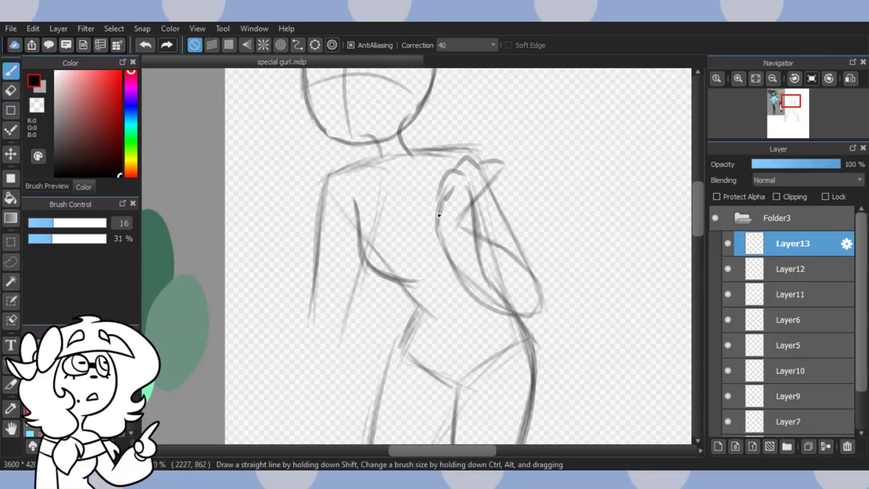
Add a new layer and sketch the raised left-hand hand with its thumb and bent fingers over the upper arm
scroll(511, 300, down, 5)
scroll(509, 349, up, 4)
click(718, 447)
scroll(385, 197, up, 3)
mouse_move(384, 216)
mouse_down()
mouse_move(358, 116)
mouse_move(339, 143)
mouse_move(386, 153)
mouse_up()
key(ctrl+z)
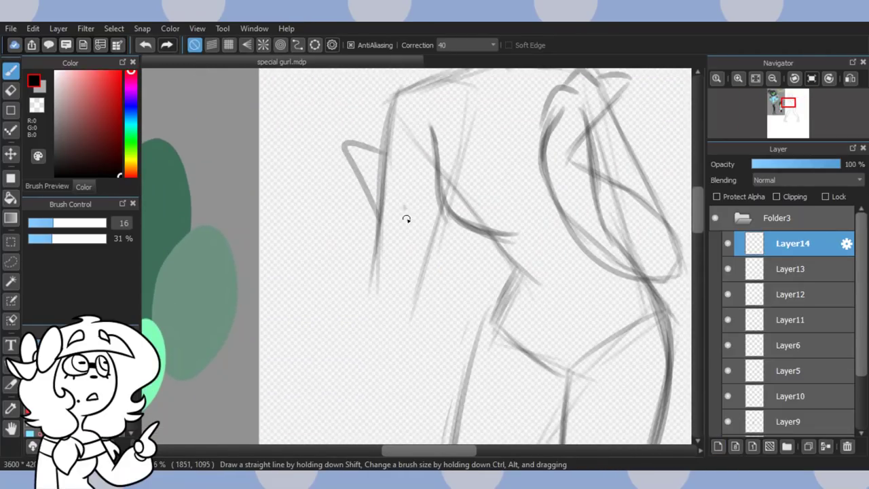
drag(406, 218, 400, 234)
drag(379, 184, 405, 214)
click(145, 45)
mouse_move(409, 172)
mouse_down()
mouse_move(393, 181)
mouse_move(414, 192)
mouse_move(409, 212)
mouse_up()
mouse_move(376, 167)
mouse_down()
mouse_move(393, 142)
mouse_move(406, 173)
mouse_up()
scroll(408, 238, down, 1)
scroll(419, 286, up, 1)
scroll(408, 353, down, 1)
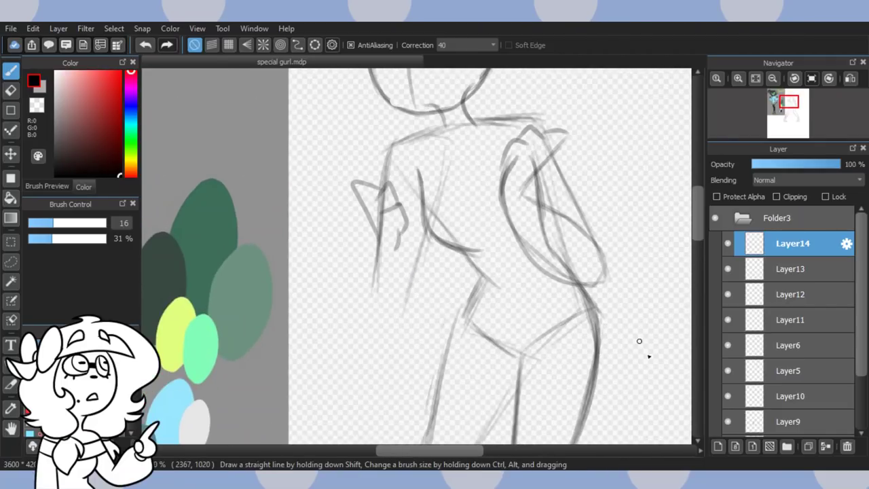
On new layers, sketch the rounded forearm and elbow beneath the left-hand hand and merge the top layer down
click(719, 446)
scroll(391, 181, up, 2)
scroll(337, 235, down, 2)
click(718, 446)
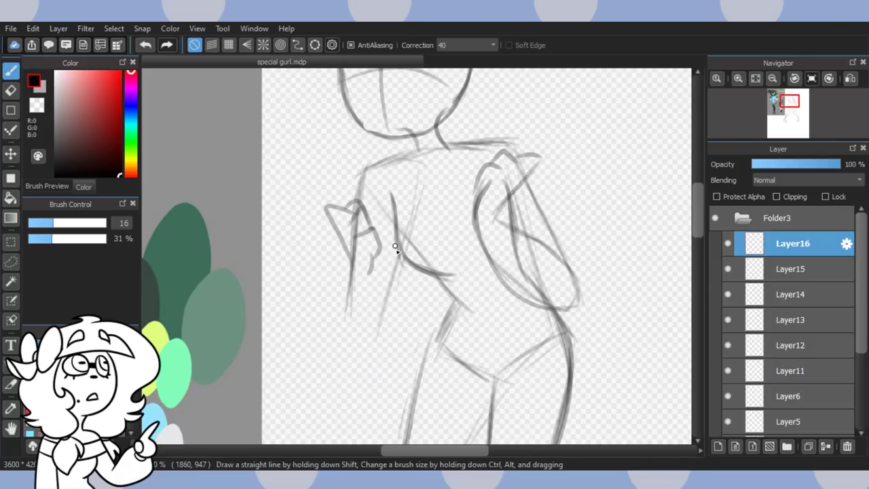
drag(353, 261, 373, 288)
key(ctrl+e)
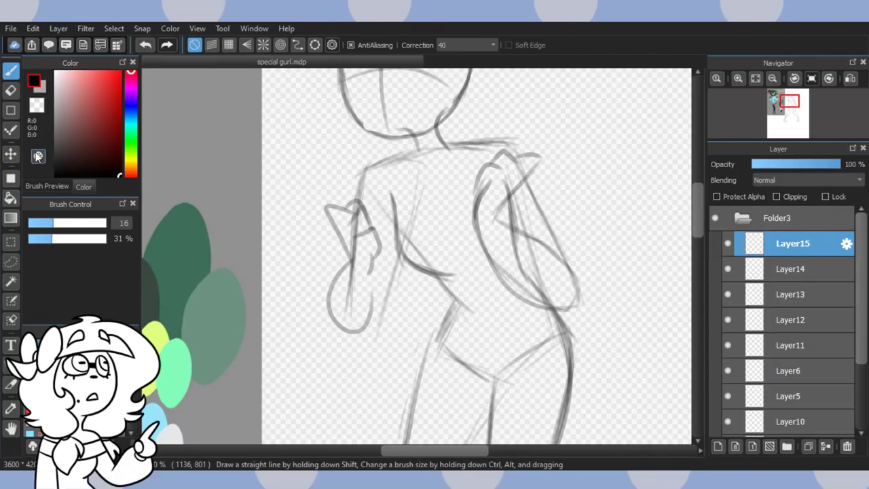
click(11, 154)
mouse_move(298, 165)
mouse_down()
mouse_move(312, 167)
mouse_move(325, 152)
mouse_up()
key(ctrl+z)
Merge the forearm layer down, add a new layer and retrace the lower contour of the bent right-hand arm
click(826, 446)
click(718, 446)
click(10, 70)
scroll(436, 210, down, 3)
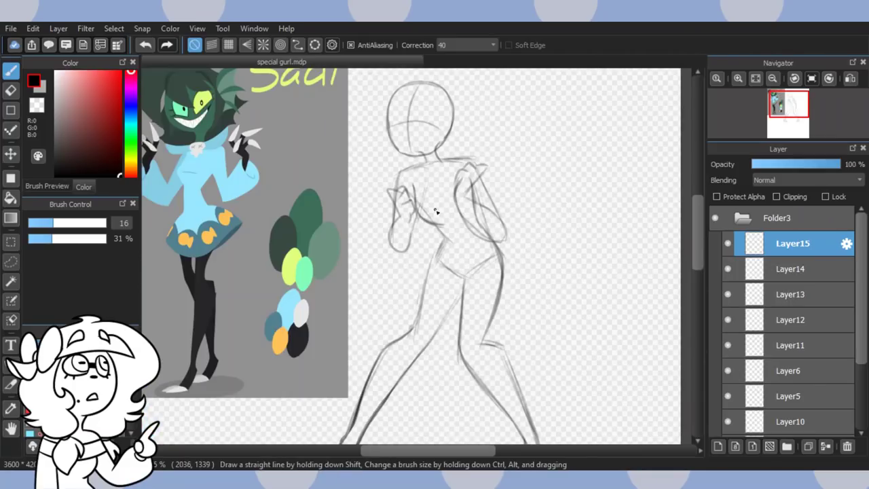
scroll(437, 210, up, 4)
drag(382, 156, 421, 240)
mouse_move(385, 134)
mouse_down()
mouse_move(469, 265)
mouse_move(519, 270)
mouse_up()
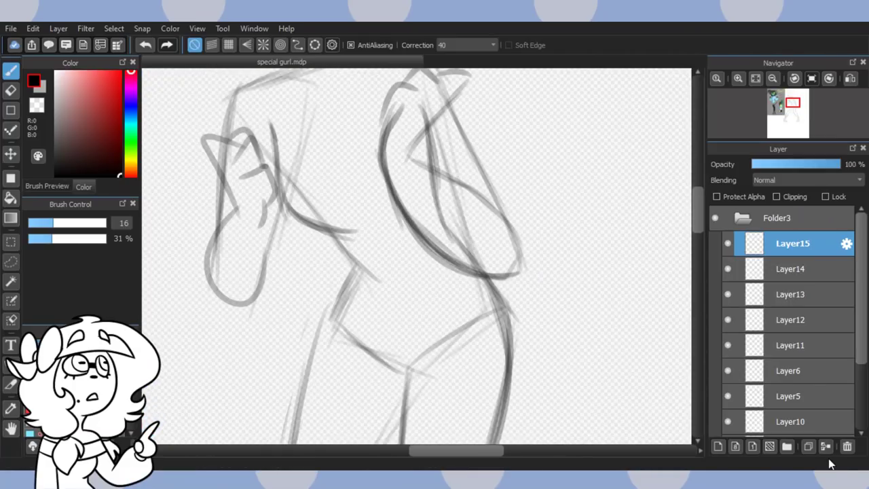
Merge the body sketch layers in Folder3 down into Layer1
click(826, 447)
click(826, 447)
click(826, 447)
click(825, 447)
Erase the body lines overlapping the bent arms and hips, and redraw the contour where needed
click(12, 91)
mouse_move(382, 171)
mouse_down()
mouse_move(445, 263)
mouse_move(494, 280)
mouse_up()
drag(472, 252, 426, 217)
drag(494, 271, 490, 222)
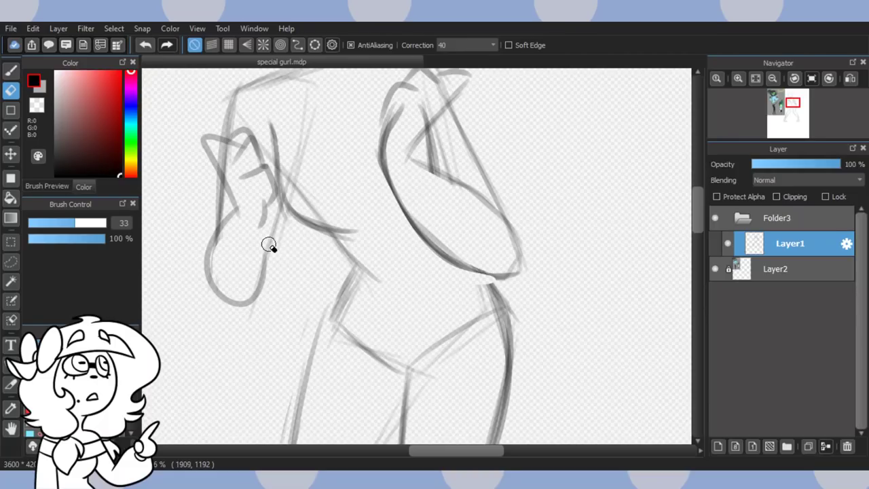
drag(341, 317, 360, 277)
scroll(414, 338, down, 3)
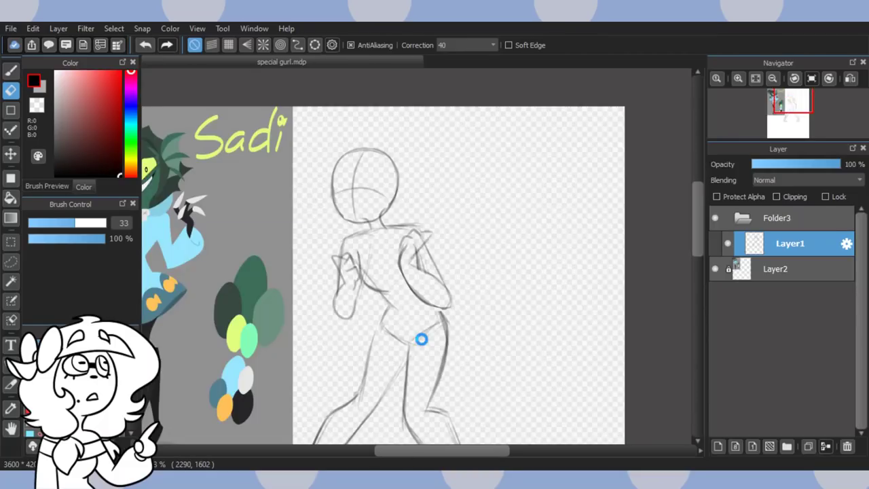
scroll(387, 254, up, 3)
drag(421, 188, 470, 188)
drag(473, 263, 485, 301)
mouse_move(465, 297)
mouse_down()
mouse_move(461, 284)
mouse_move(488, 239)
mouse_up()
key(b)
mouse_move(454, 273)
mouse_down()
mouse_move(439, 225)
mouse_move(412, 261)
mouse_up()
Add two new layers and sketch the large oval eyes on the face
click(719, 446)
scroll(477, 234, down, 5)
mouse_move(449, 205)
mouse_down()
mouse_move(419, 227)
mouse_move(505, 159)
mouse_move(466, 240)
mouse_move(507, 209)
mouse_up()
scroll(449, 202, up, 6)
click(719, 446)
mouse_move(387, 248)
mouse_down()
mouse_move(401, 196)
mouse_move(369, 263)
mouse_up()
scroll(370, 251, down, 6)
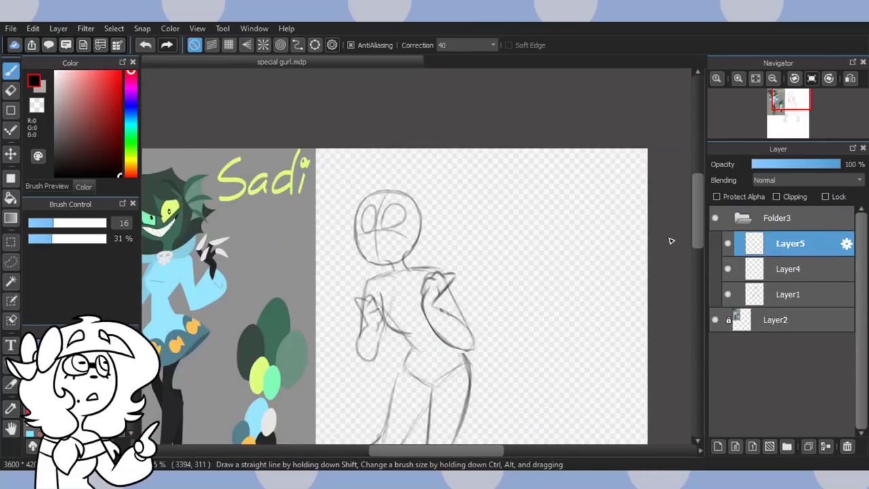
Transform the whole Folder3 sketch, enlarging the figure and moving it down on the canvas
click(777, 218)
click(115, 28)
click(171, 167)
scroll(465, 99, down, 2)
drag(468, 100, 476, 80)
drag(441, 153, 431, 189)
click(656, 443)
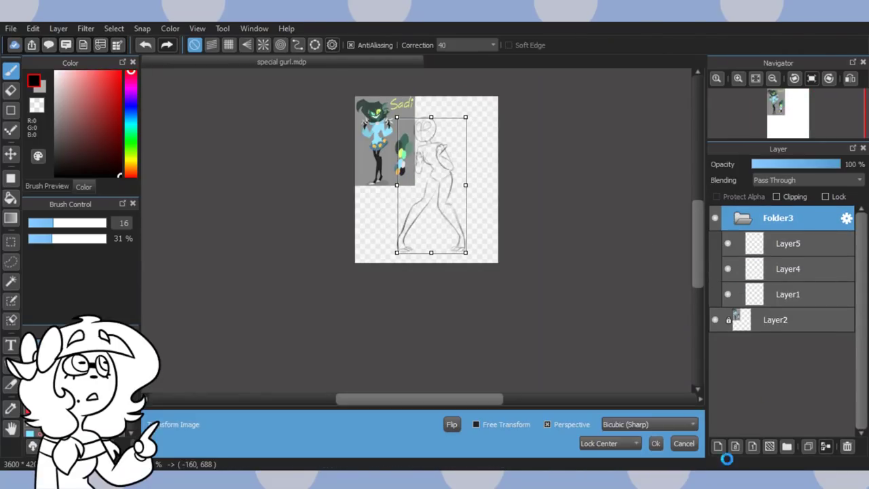
Add a new layer and sketch a wide curved smile across the lower face
click(718, 446)
scroll(430, 159, up, 6)
scroll(435, 169, up, 4)
drag(301, 201, 552, 116)
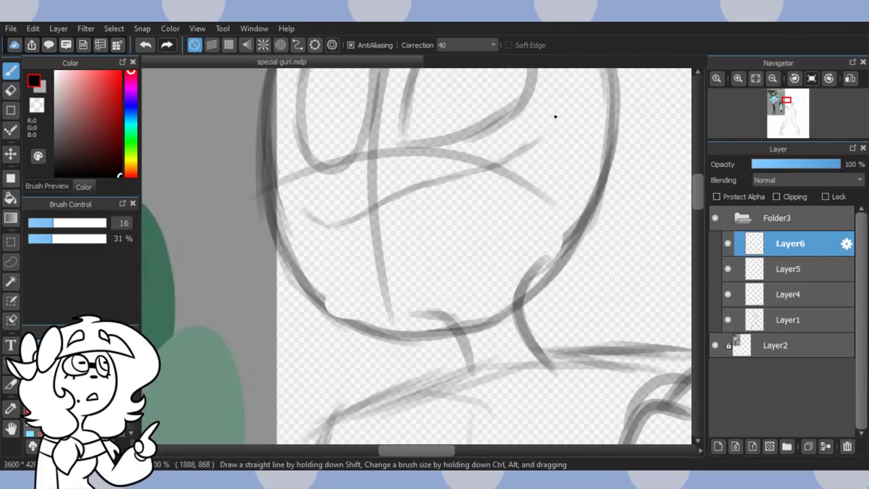
drag(429, 178, 557, 116)
drag(335, 221, 568, 106)
drag(332, 282, 537, 184)
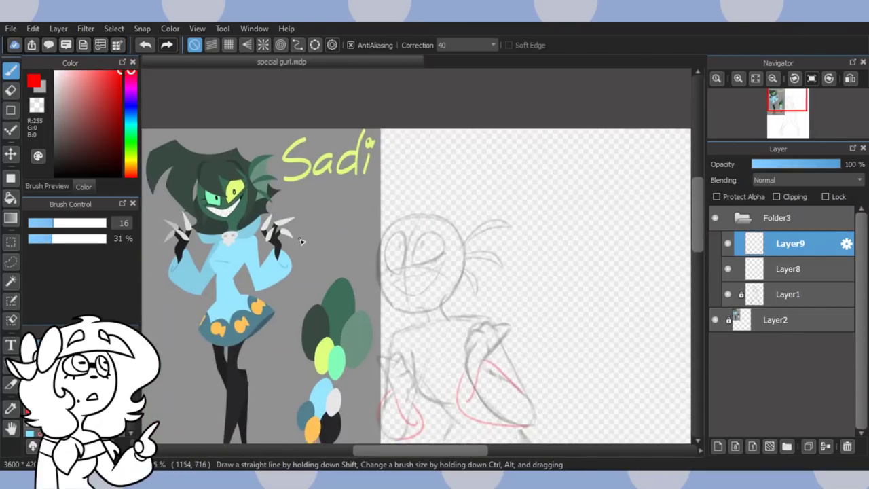
Sketch the pointed hair tufts and the bangs framing the face in red on Layer9
scroll(421, 130, up, 3)
mouse_move(421, 129)
mouse_down()
mouse_move(286, 163)
mouse_move(321, 309)
mouse_up()
mouse_move(321, 310)
mouse_down()
mouse_move(389, 205)
mouse_move(425, 295)
mouse_up()
mouse_move(419, 207)
mouse_down()
mouse_move(500, 286)
mouse_move(470, 242)
mouse_up()
scroll(516, 213, down, 3)
scroll(529, 299, up, 4)
mouse_move(411, 76)
mouse_down()
mouse_move(511, 131)
mouse_move(453, 323)
mouse_up()
key(ctrl+z)
drag(504, 119, 453, 341)
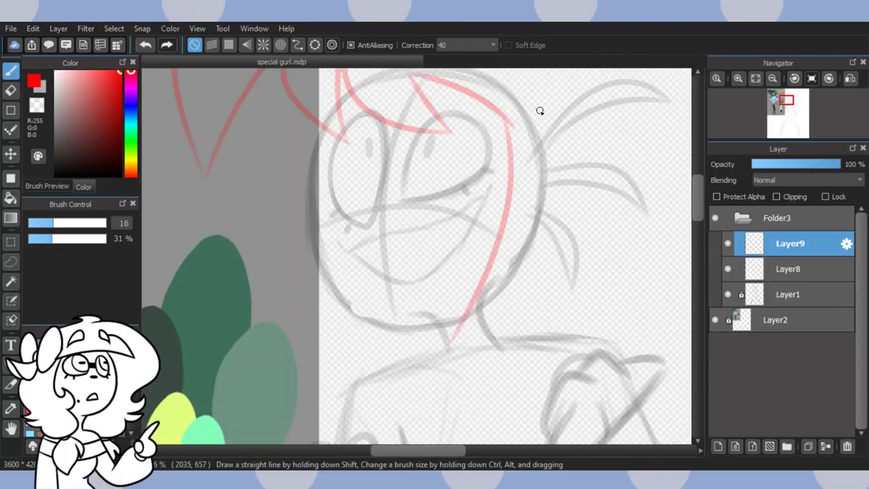
Sketch the hair falling along both sides of the head in red
drag(538, 115, 533, 255)
drag(532, 235, 439, 346)
drag(314, 164, 265, 327)
drag(310, 247, 264, 340)
Select Layer10 and sketch the waist contour of the top in red
click(745, 286)
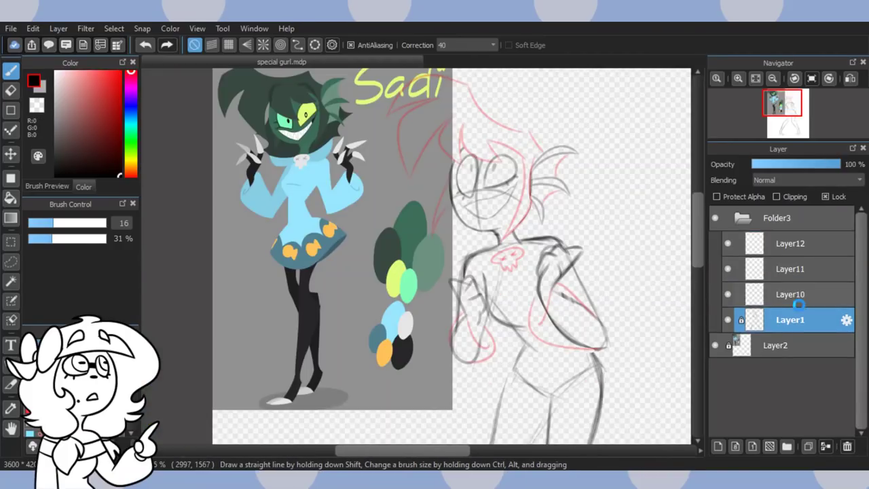
click(791, 294)
scroll(525, 200, up, 3)
scroll(473, 112, up, 3)
drag(445, 197, 520, 267)
scroll(449, 205, down, 3)
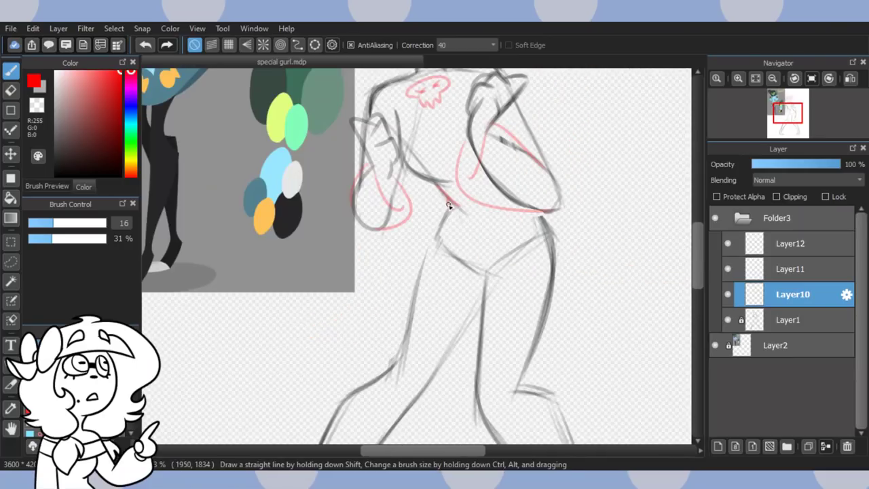
Sketch the flared skirt in red around the hips, with its curved hem and side edge
drag(368, 238, 560, 303)
drag(545, 213, 545, 310)
mouse_move(364, 239)
mouse_down()
mouse_move(413, 280)
mouse_move(410, 286)
mouse_up()
key(ctrl+z)
scroll(440, 368, down, 3)
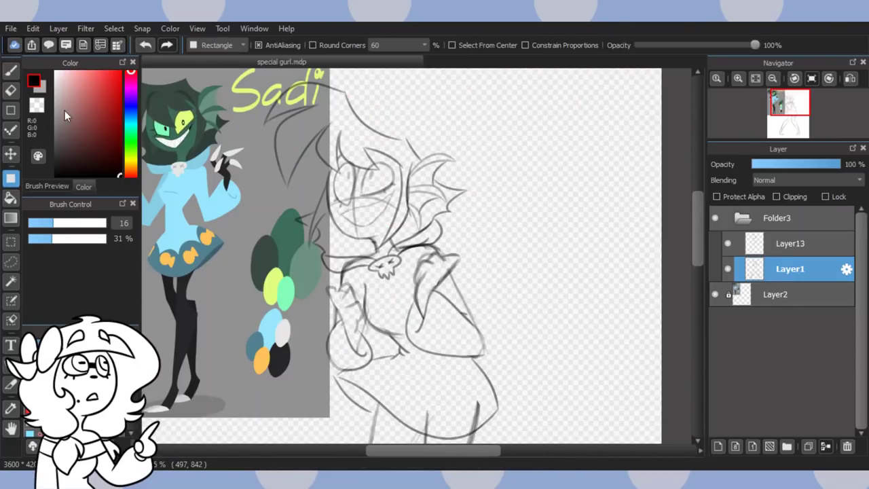
Erase the leftover body lines on Layer1 hidden by the skirt, collar and left-hand arm
key(e)
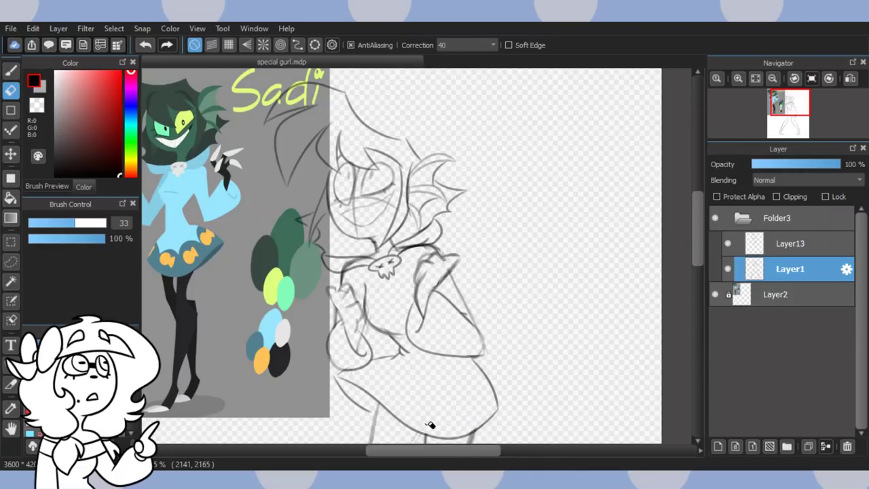
scroll(360, 338, up, 3)
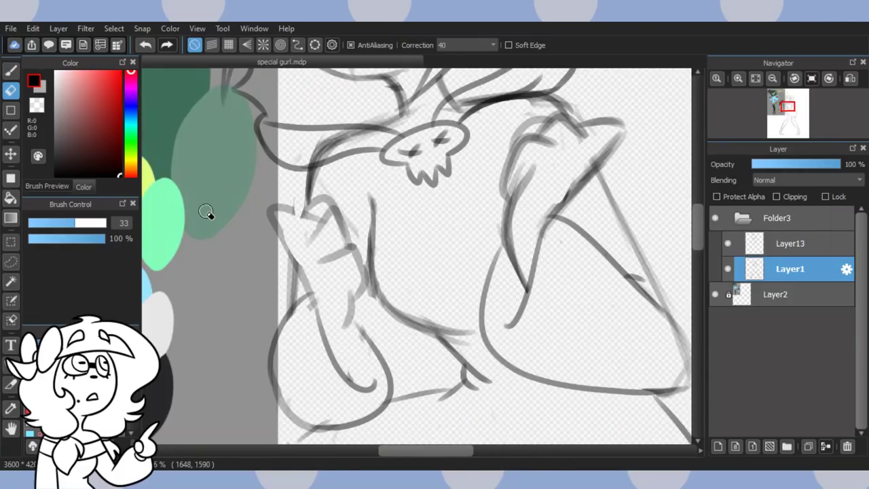
scroll(349, 151, up, 3)
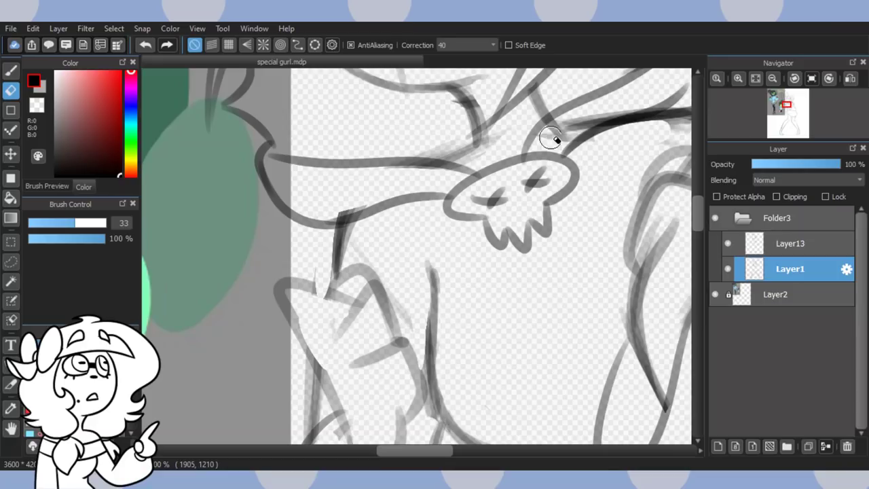
scroll(358, 210, down, 1)
Redraw the left-hand hand with a rounded tip and darken the outer edge of the right-hand hand
key(b)
scroll(362, 305, down, 2)
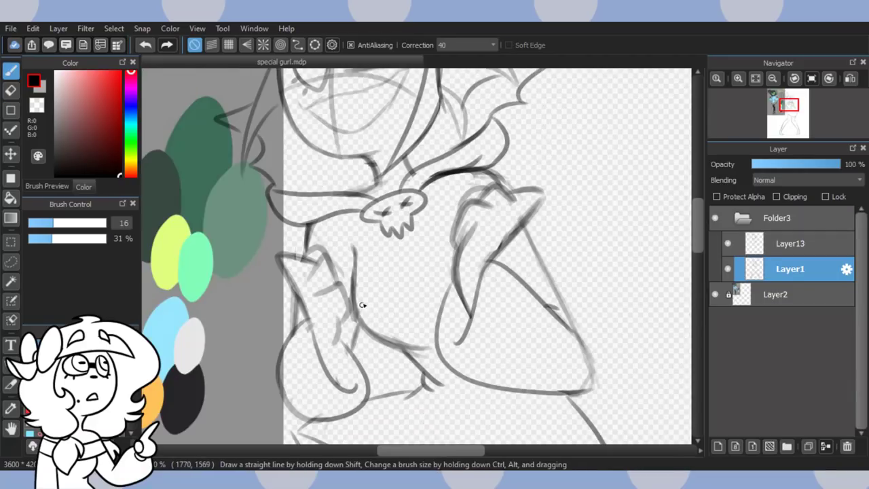
scroll(351, 310, up, 2)
key(e)
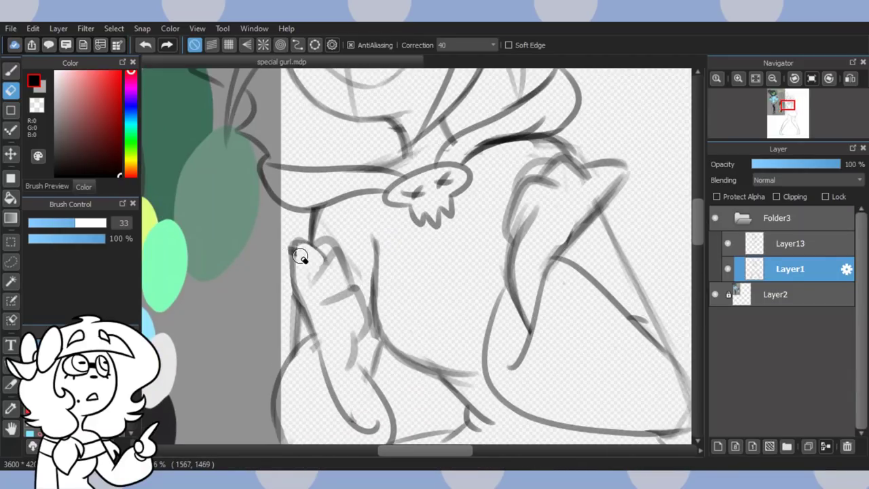
key(b)
drag(617, 173, 527, 292)
scroll(450, 288, down, 3)
Merge Layer13 down into Layer1 and sketch pointed horns on top of the head
click(789, 243)
click(825, 446)
scroll(479, 167, up, 3)
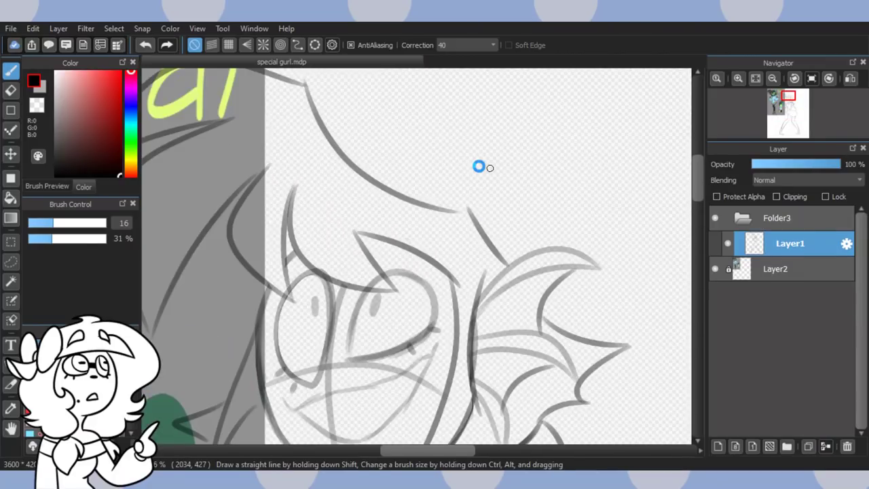
scroll(479, 167, up, 1)
drag(367, 197, 429, 303)
drag(366, 195, 424, 162)
scroll(425, 163, down, 2)
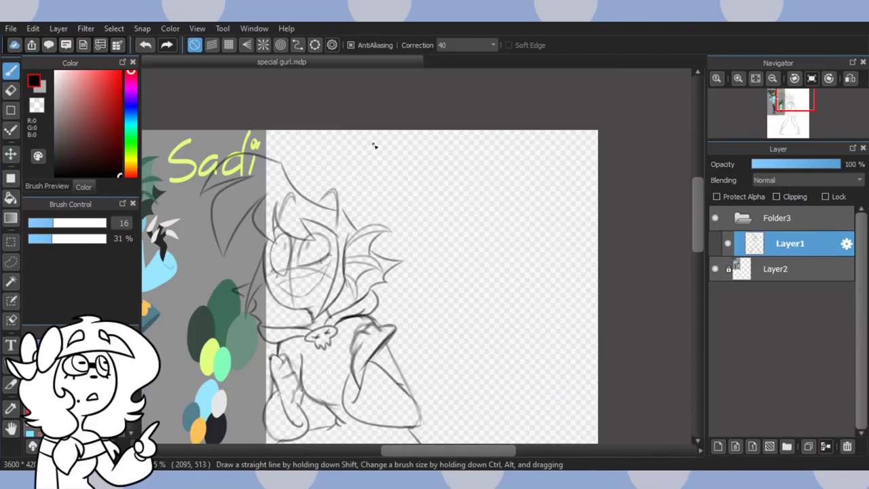
scroll(279, 295, up, 3)
scroll(258, 264, down, 3)
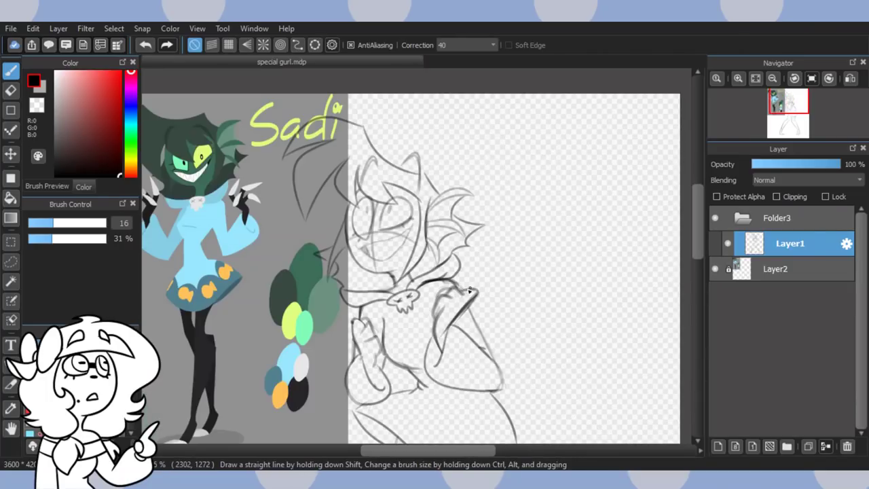